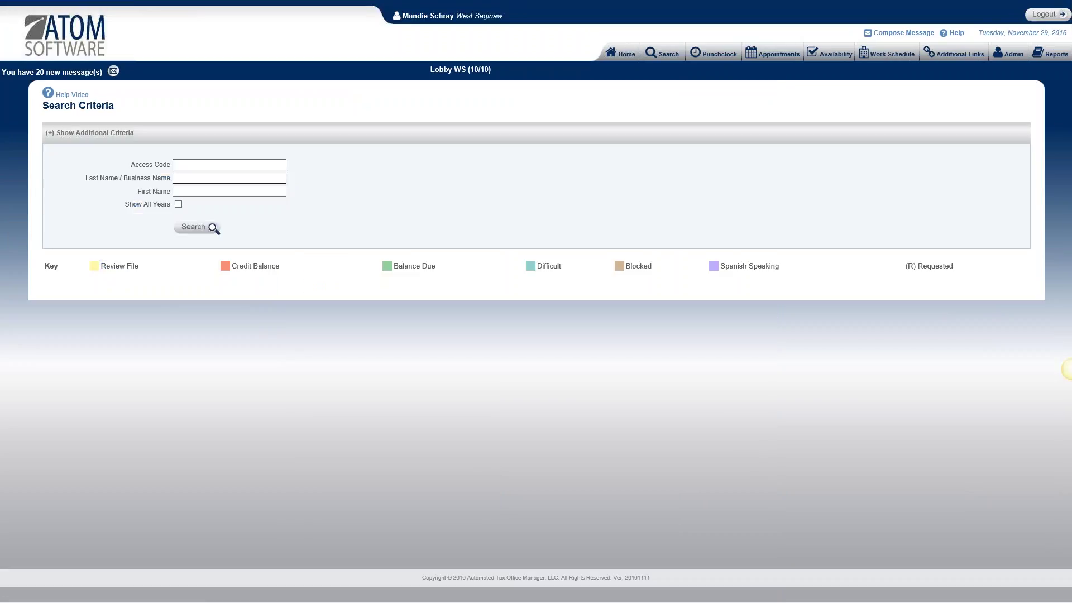
- Search for the client by partial last and first name and open the notes of their 2015 Tax Preparation record
type("bish")
key("Tab")
type("mi")
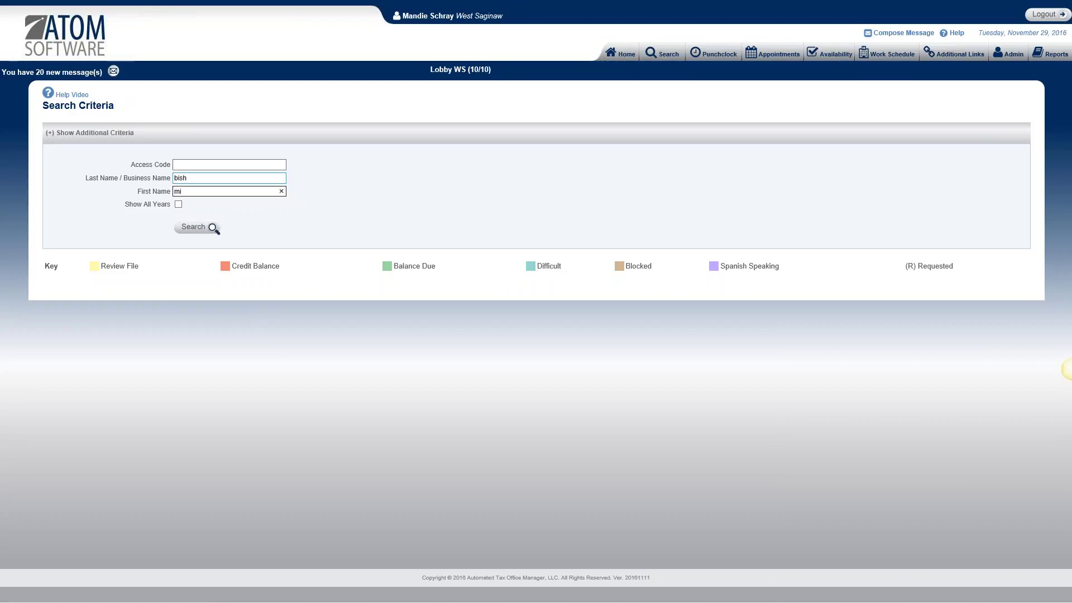
key("Return")
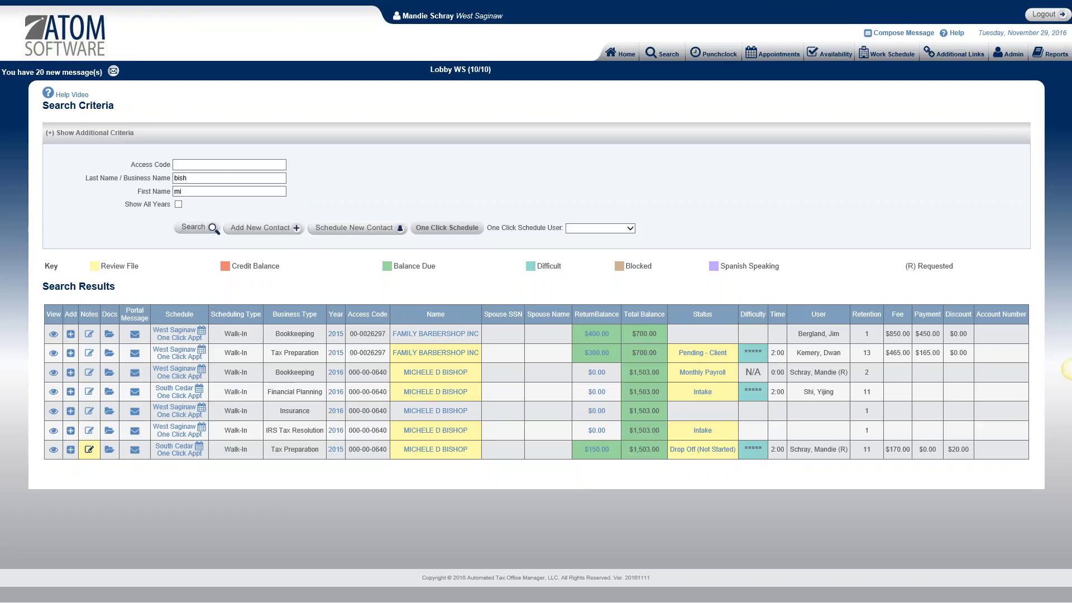
left_click(89, 450)
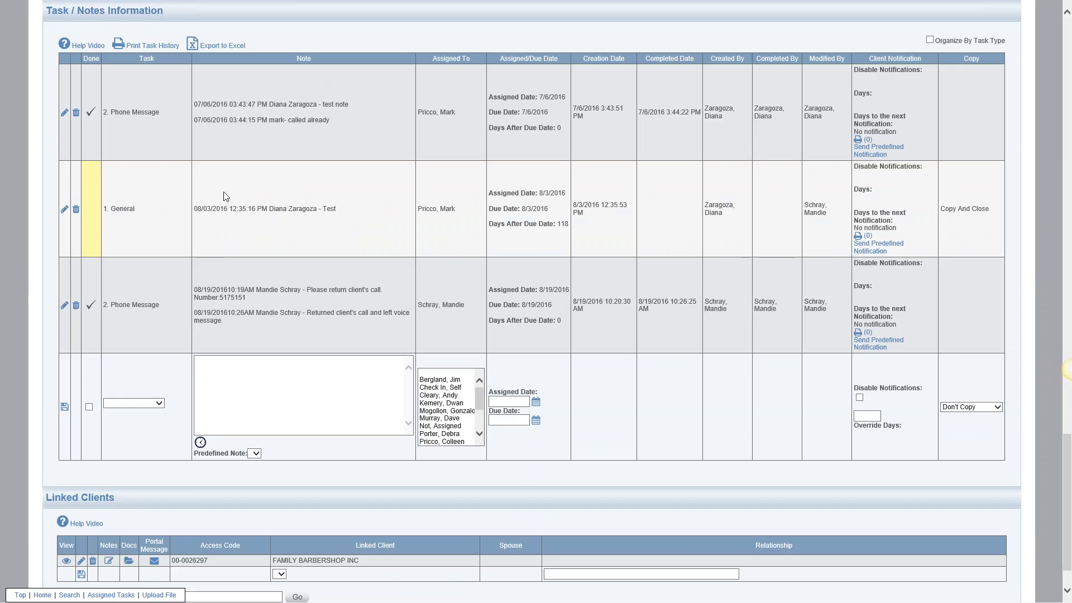
- Review the client's existing tasks and notes and the task types offered for a new entry
scroll(166, 46, "up", 2)
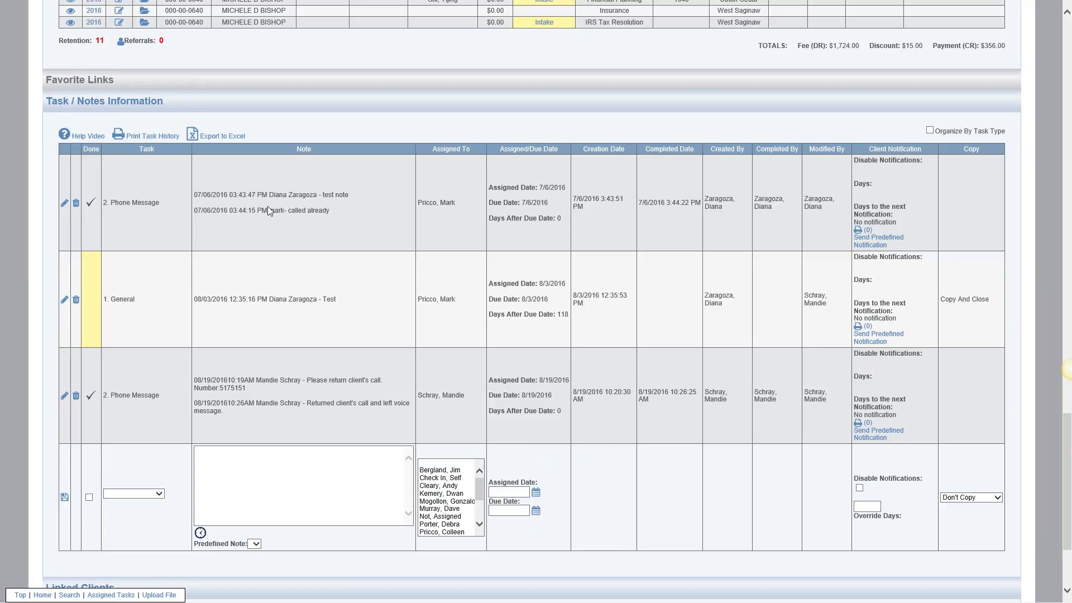
scroll(267, 206, "down", 2)
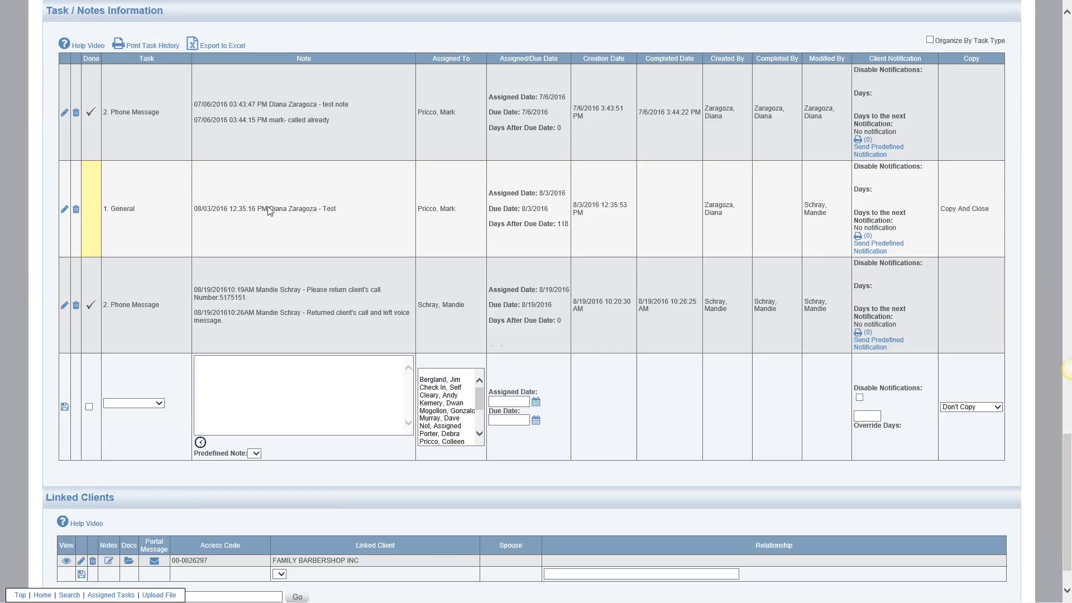
left_click(149, 403)
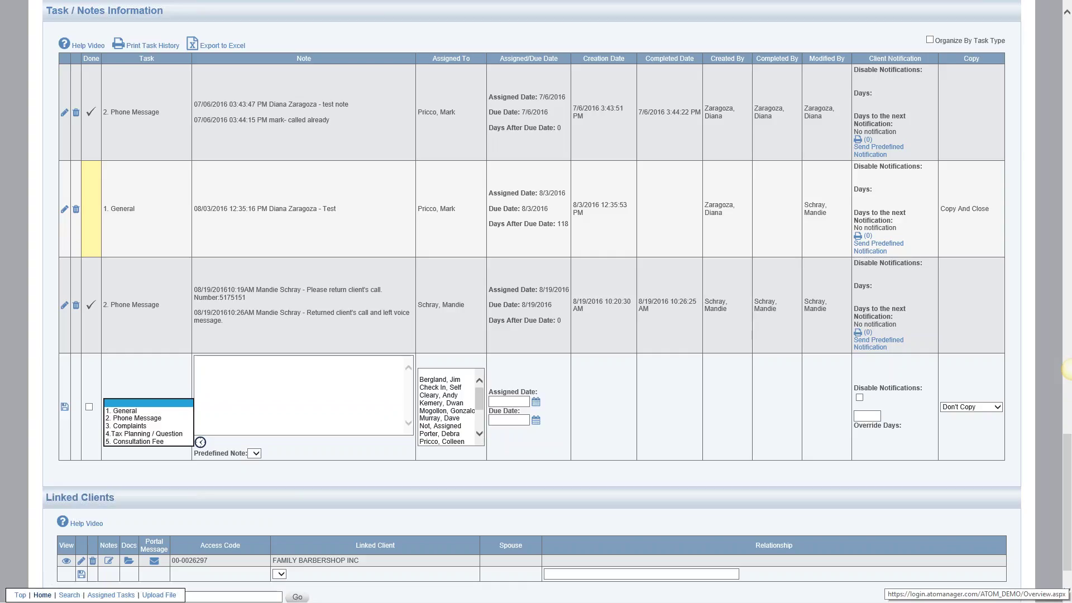
left_click(420, 473)
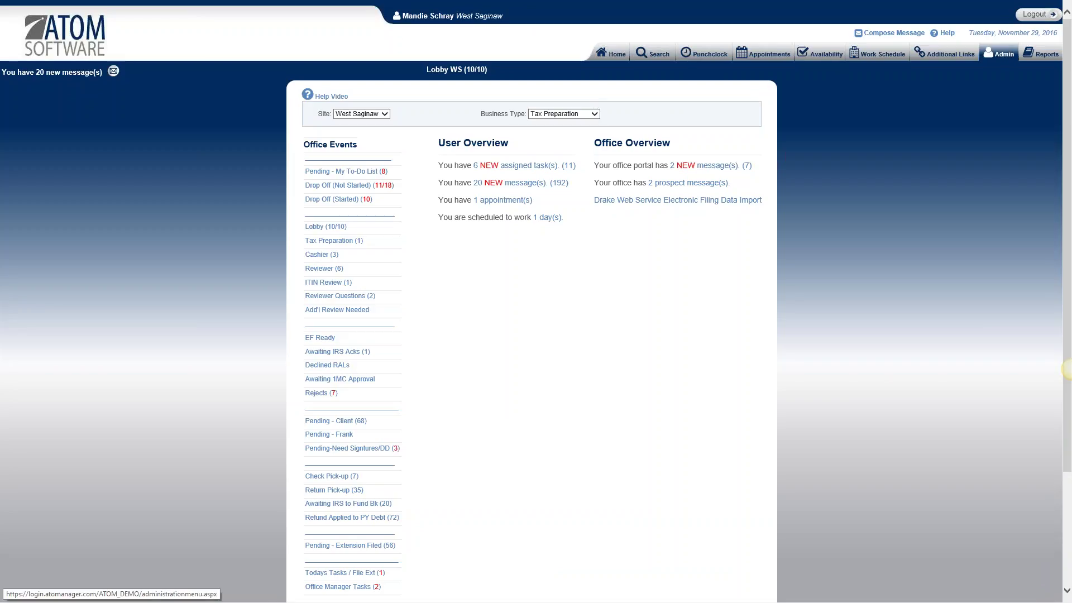
- Open a receptionist's user record in the administration area and view the task types offered in its Task / Notes Information
left_click(999, 53)
scroll(370, 387, "down", 1)
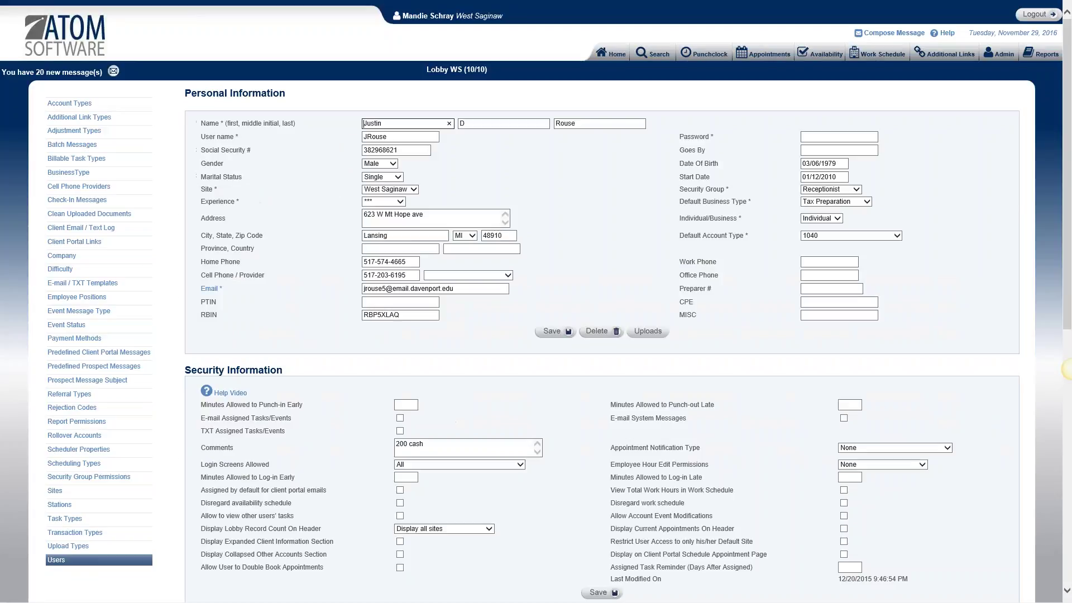
scroll(359, 414, "down", 6)
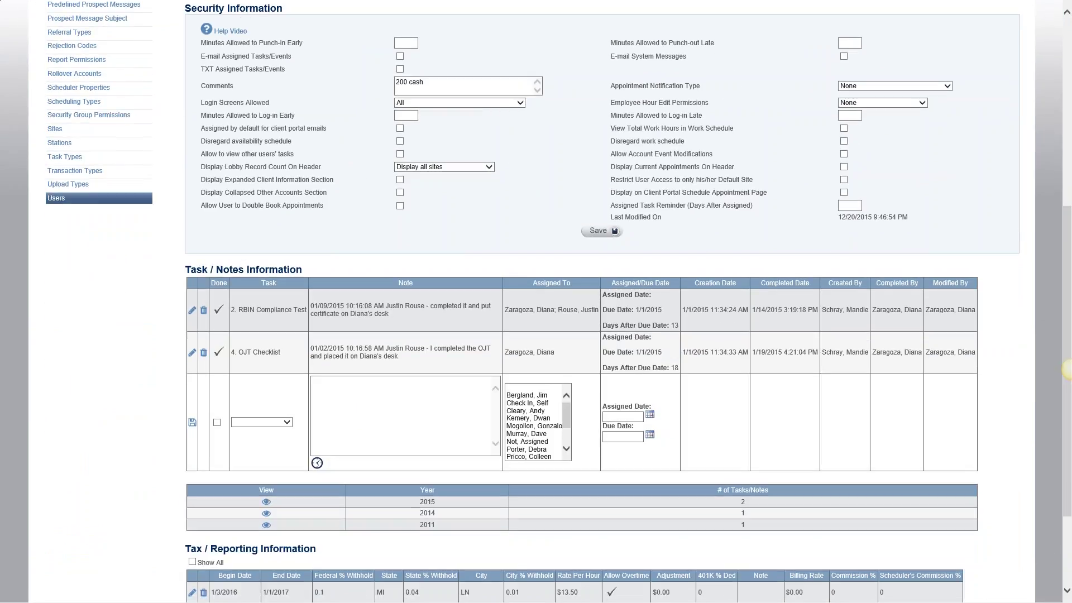
left_click(287, 422)
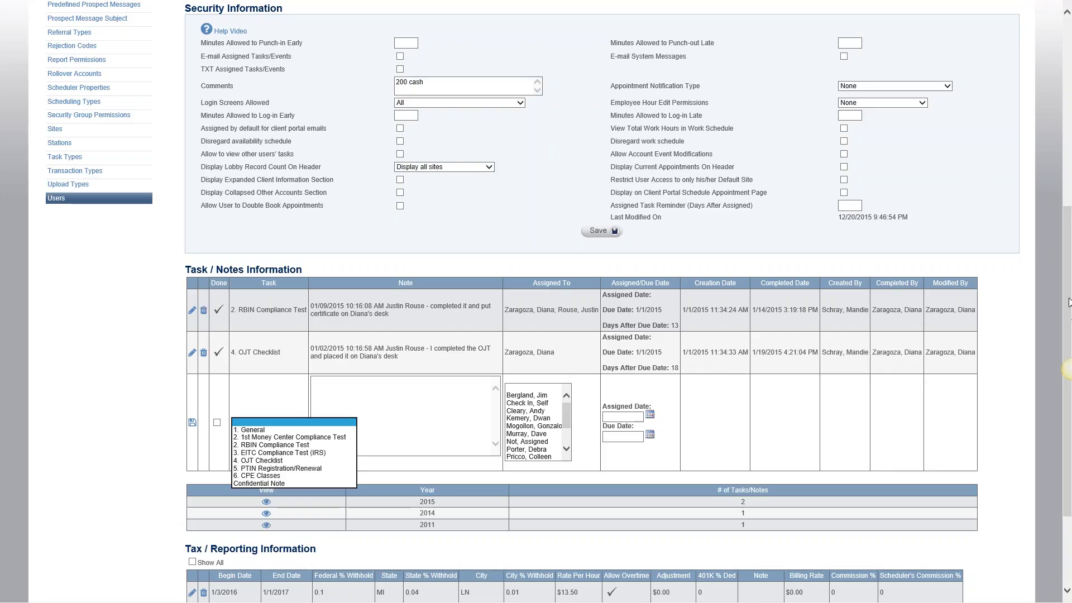
- Leave the user record and open the Task Types administration page
scroll(624, 36, "up", 6)
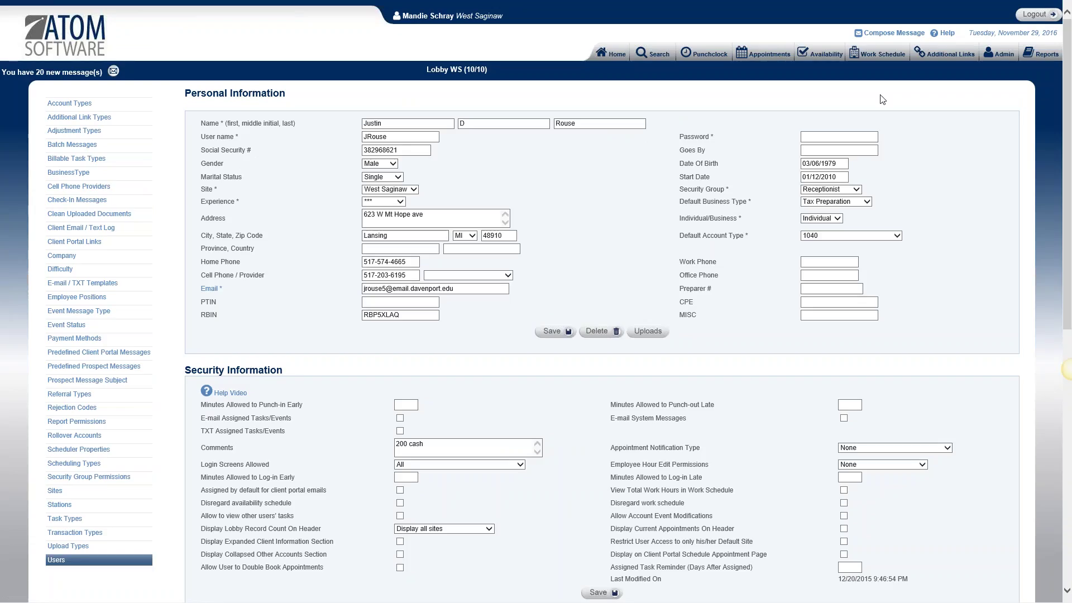
left_click(1003, 56)
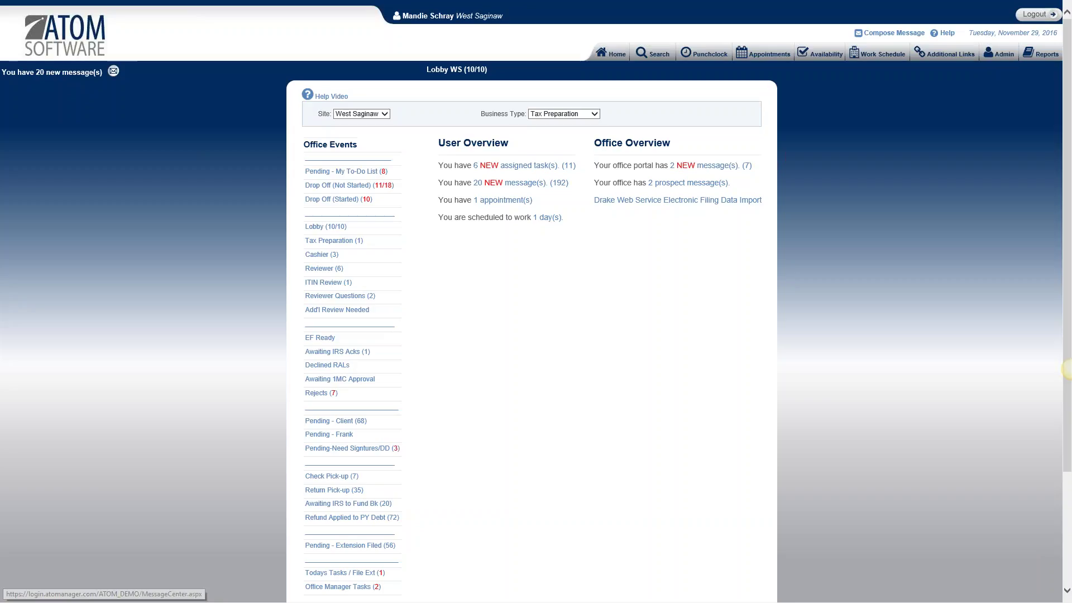
left_click(1002, 56)
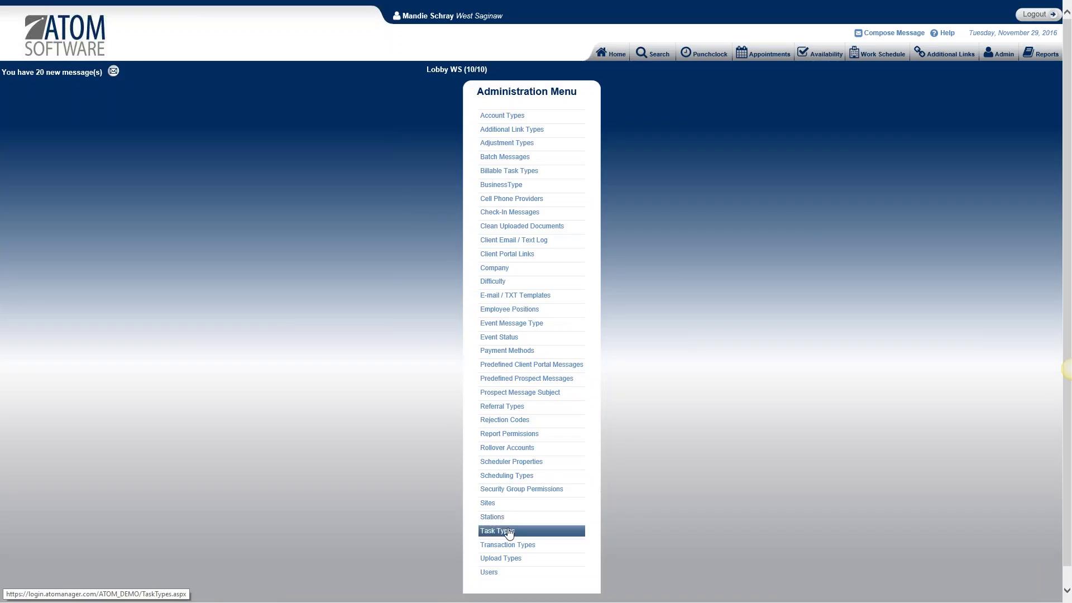
left_click(510, 532)
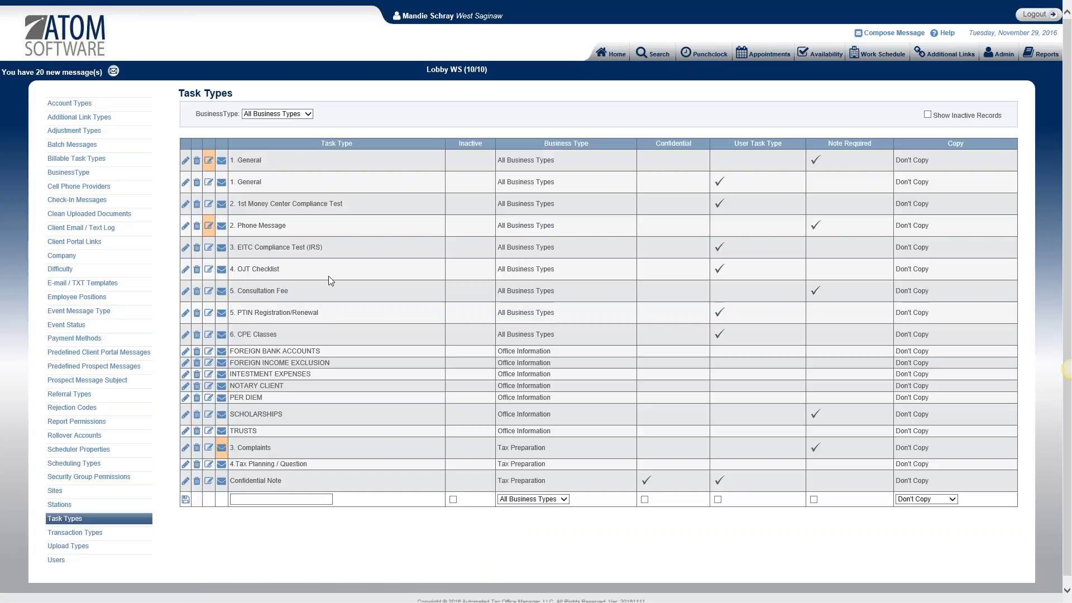
- Compare the task types for Tax Preparation and All Business Types, leaving the list filtered to Tax Preparation
left_click(277, 118)
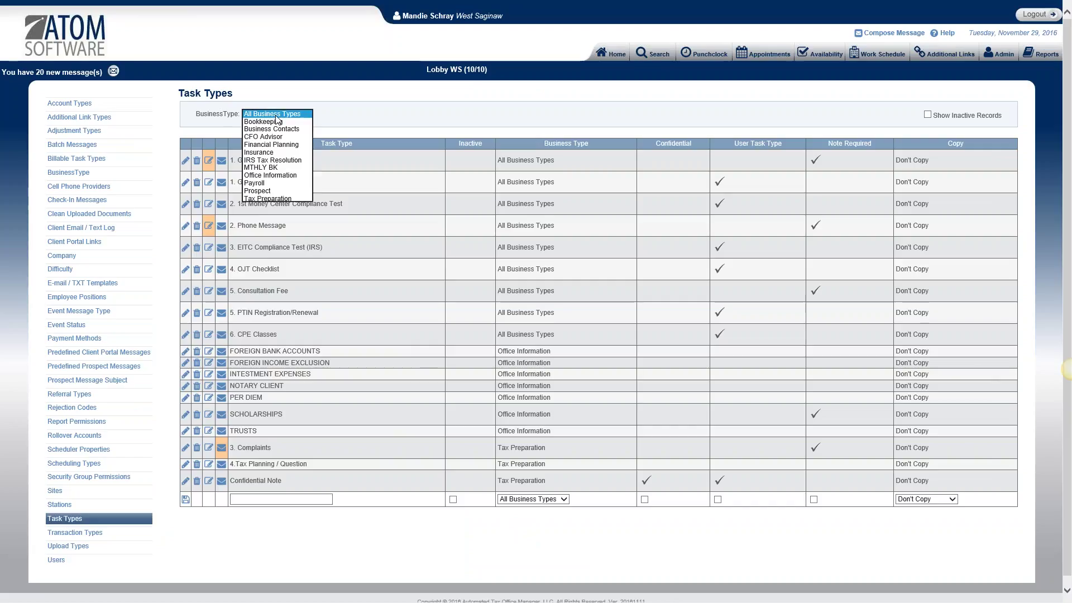
left_click(268, 200)
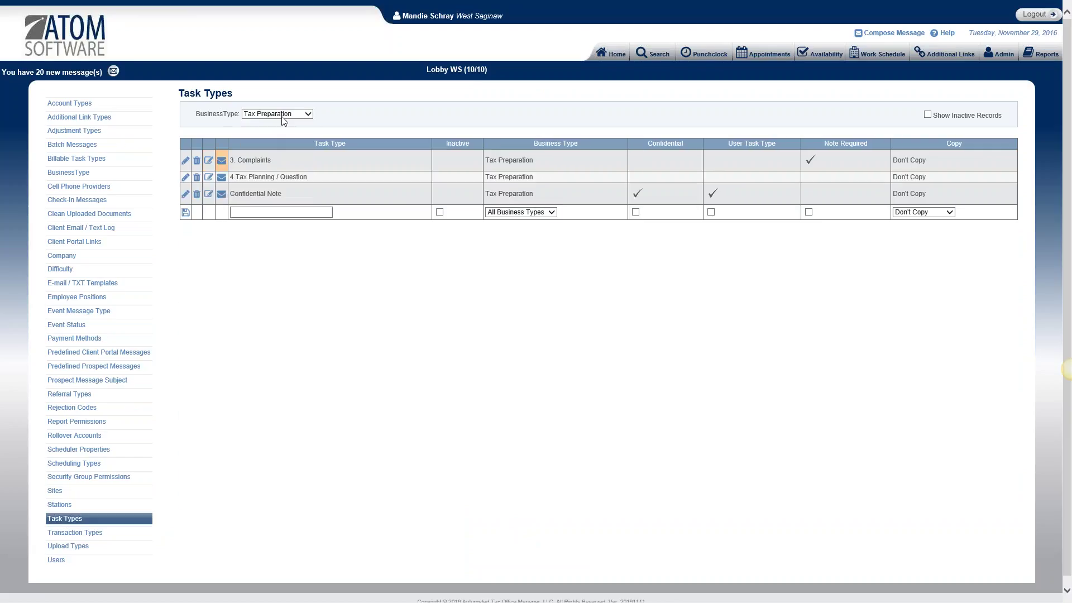
left_click(281, 116)
left_click(289, 31)
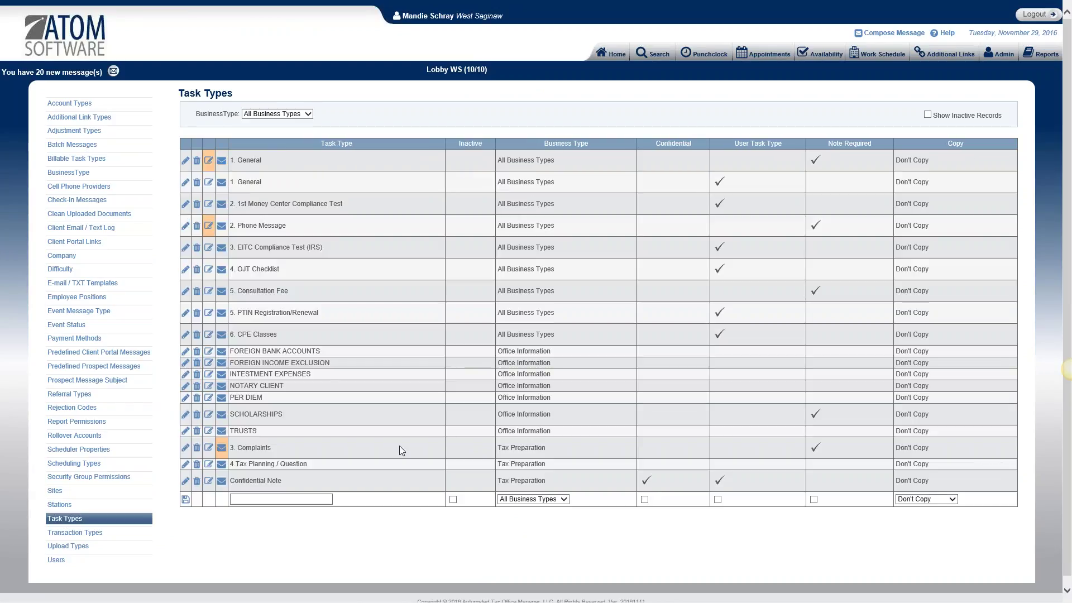
left_click(284, 118)
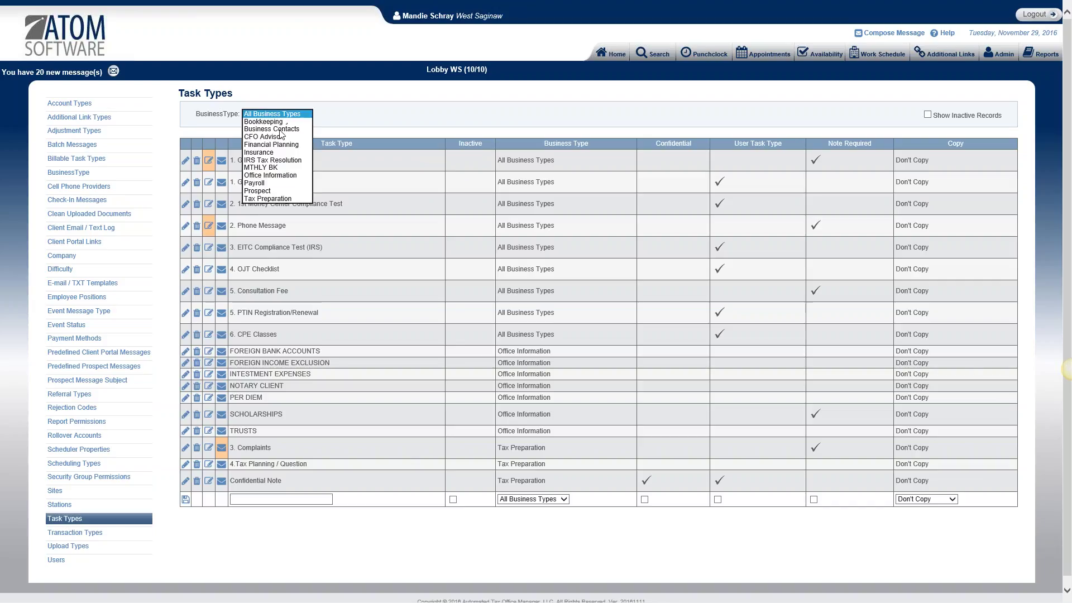
left_click(274, 199)
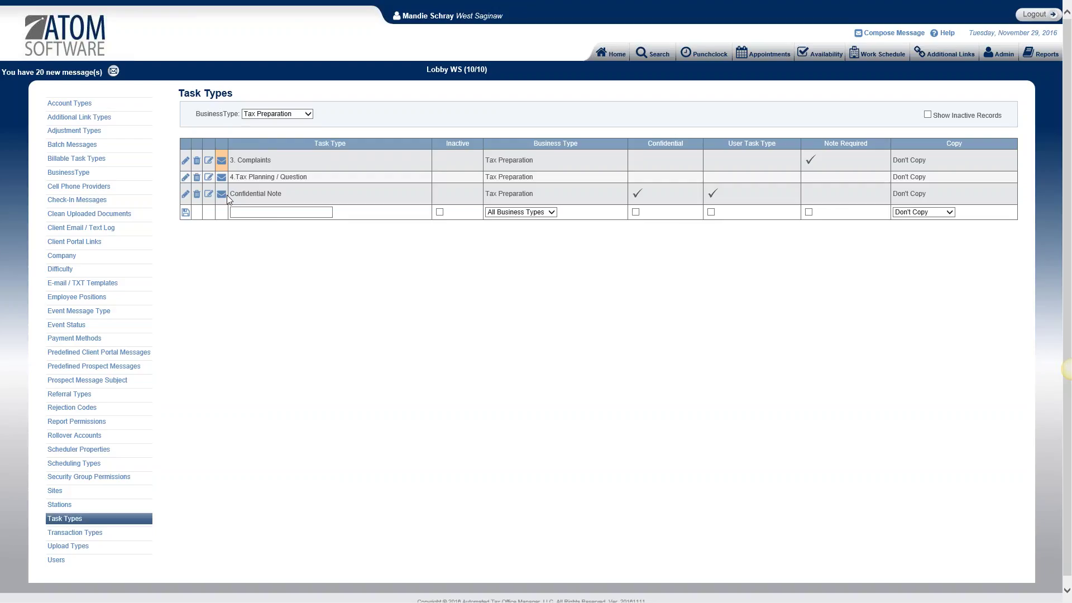
- Enter a new task type named IRS Letters and assign it to the Tax Preparation business type
left_click(240, 214)
type("IRS Letters")
left_click(520, 212)
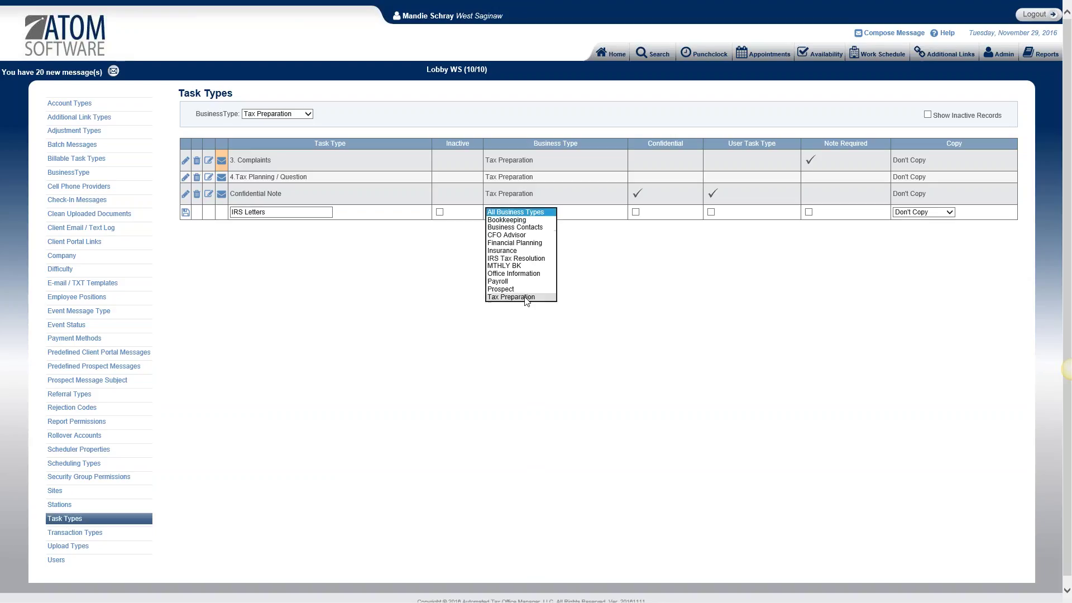
left_click(525, 297)
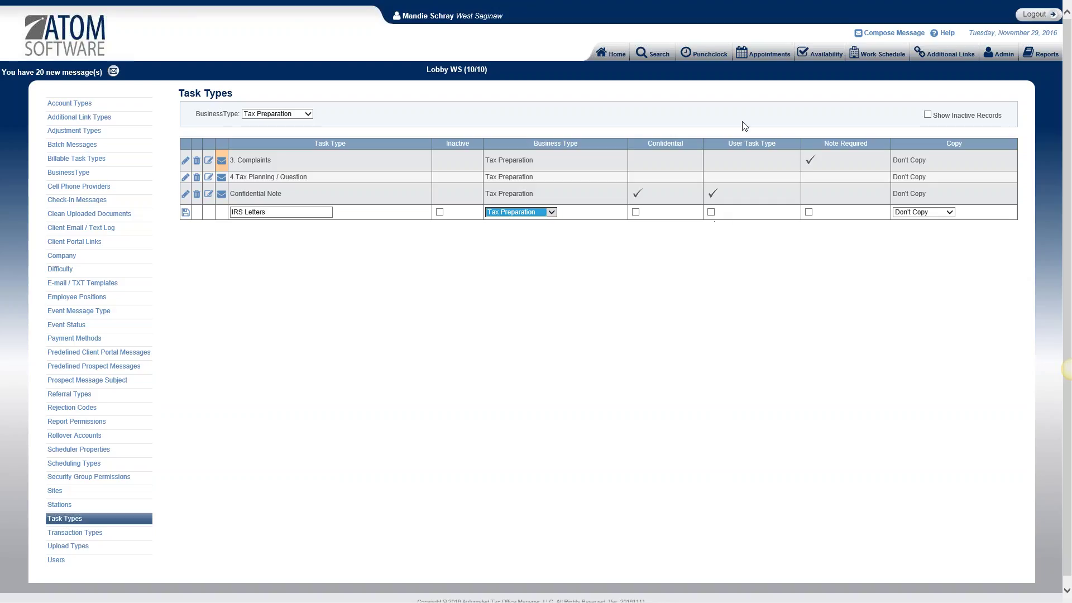
- Make a note required for the IRS Letters task type, keep its copy setting at Don't Copy, and save the record
left_click(811, 218)
left_click(808, 212)
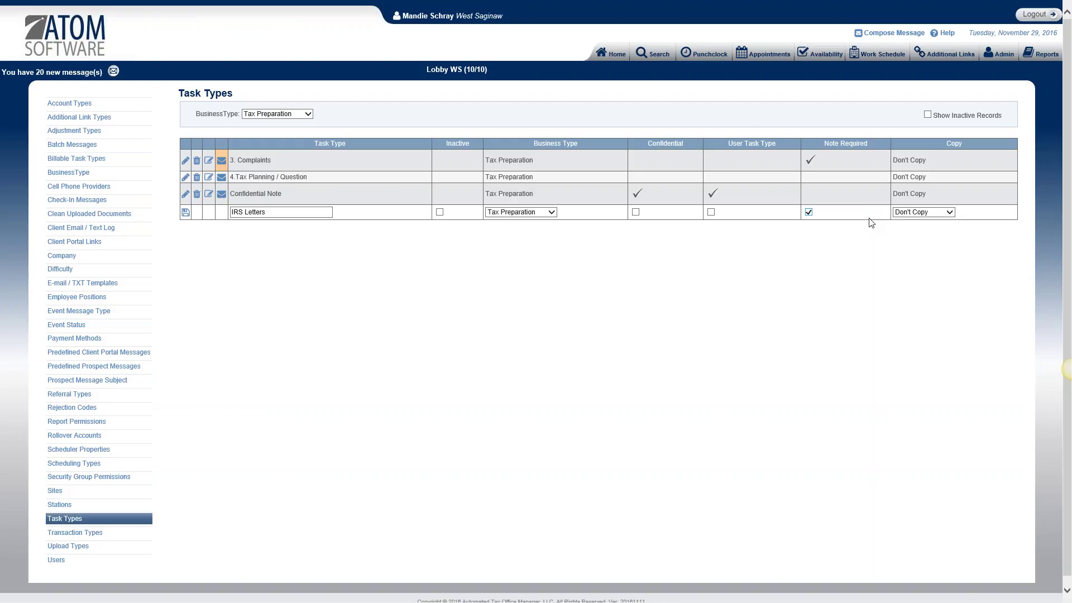
left_click(941, 217)
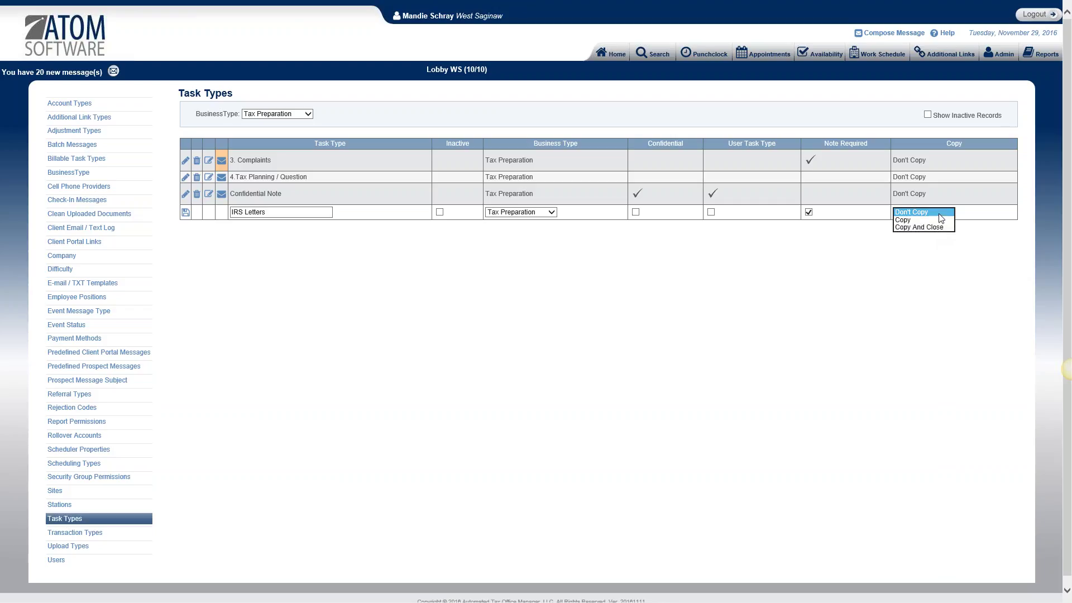
left_click(939, 213)
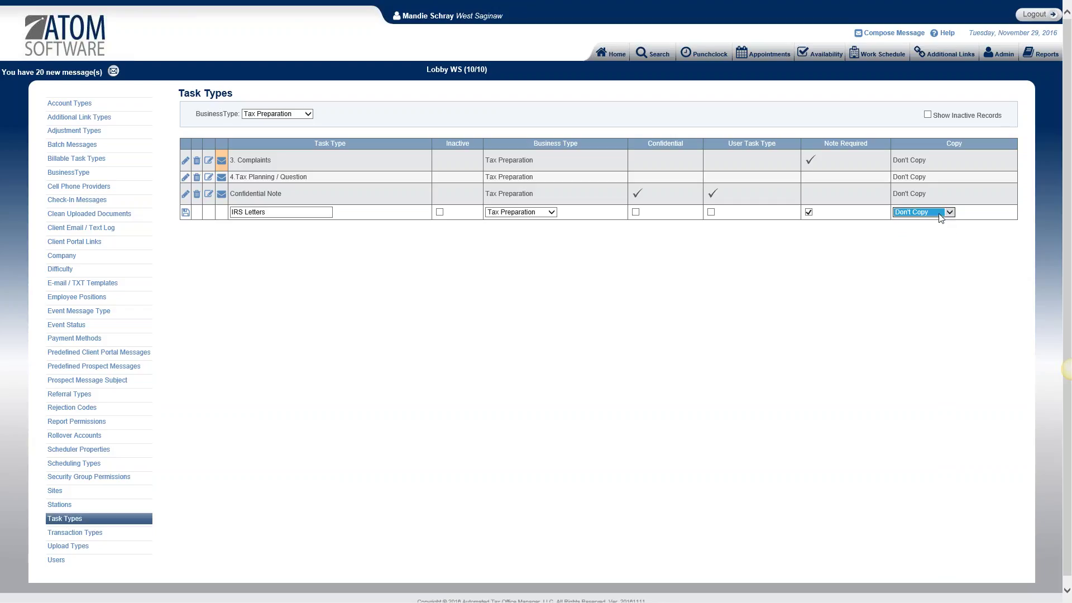
left_click(185, 214)
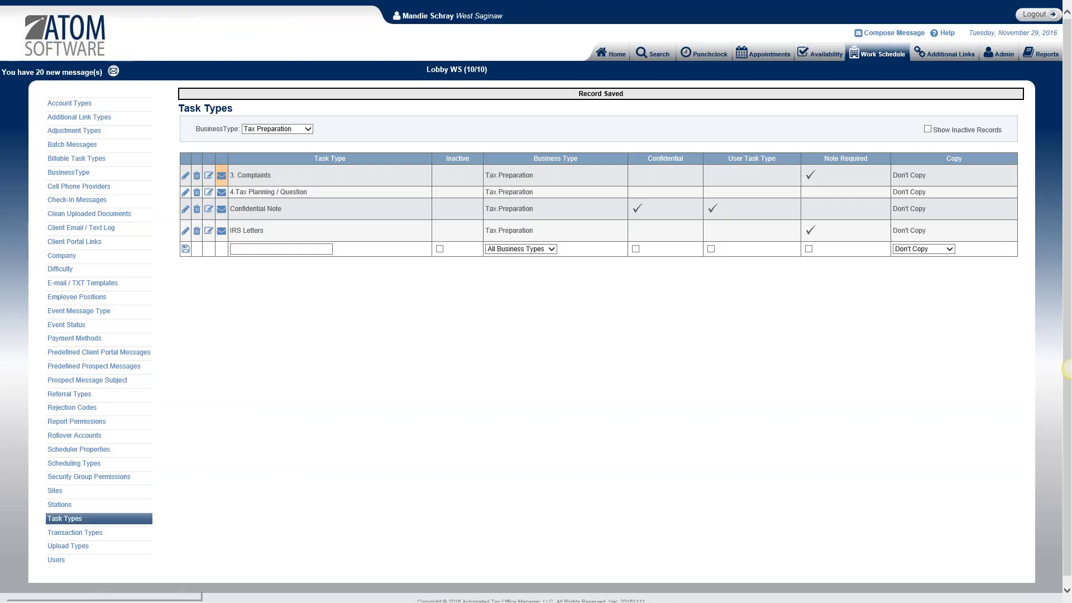
- Show the inactive Tax Preparation task types for review and hide them again
left_click(928, 130)
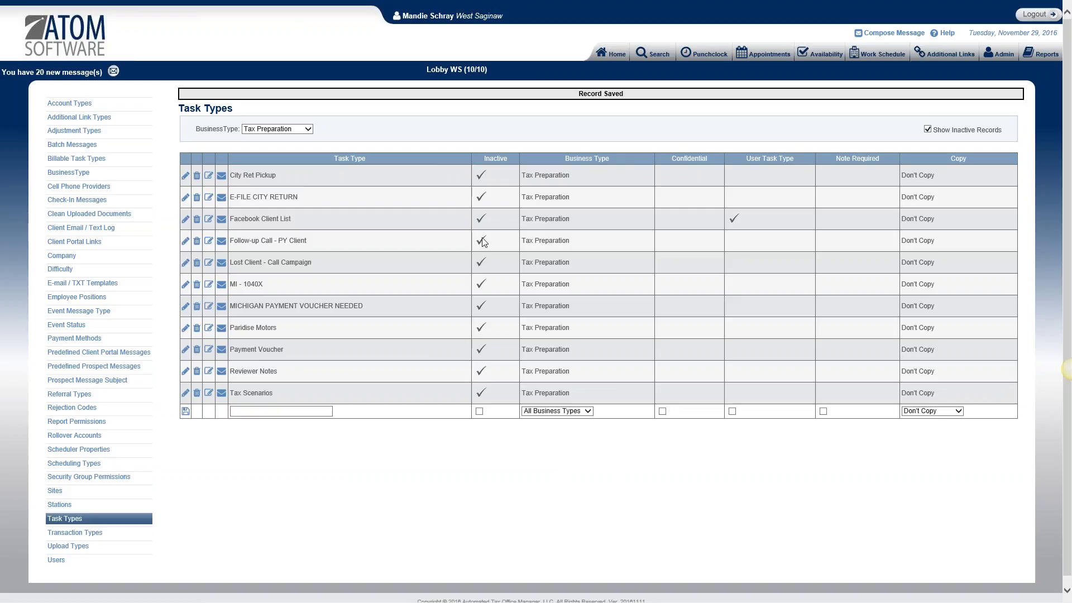
left_click(927, 129)
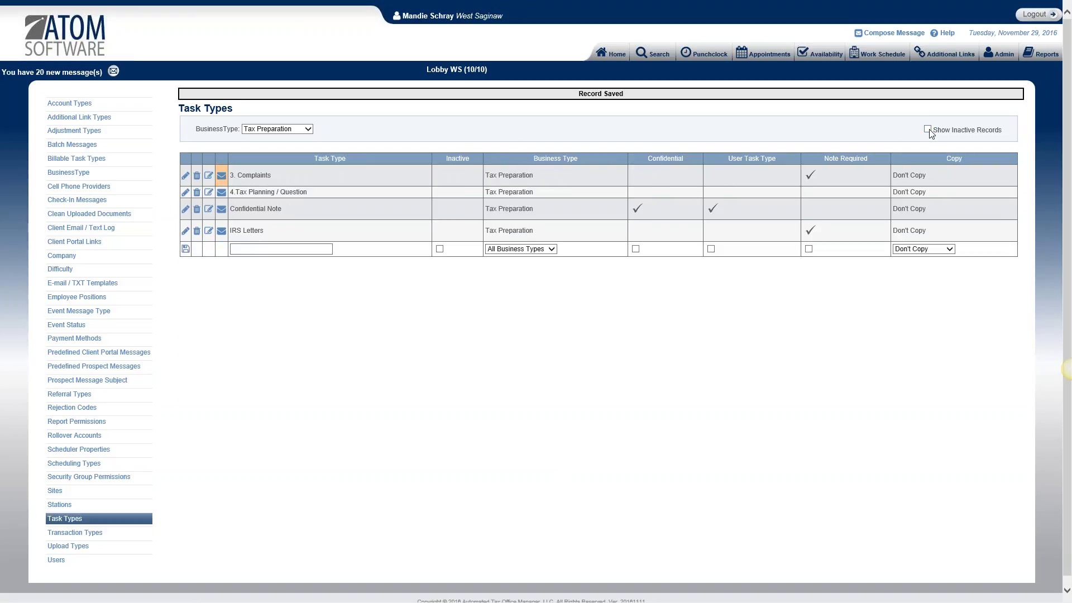